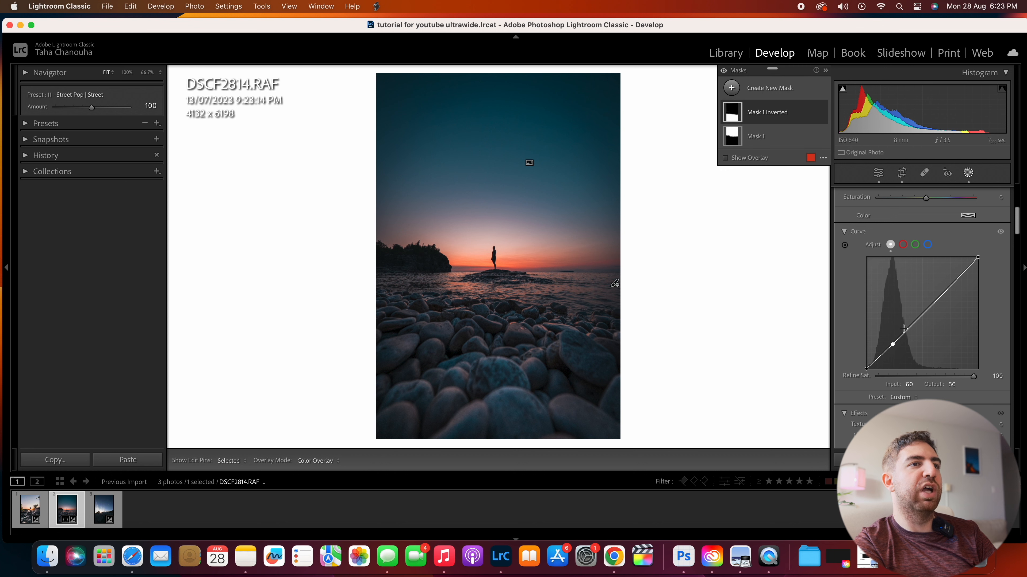
Add a curve point at input 86, output 88 on the inverted sky mask and set its Clarity to 23.
{"action": "left_click_drag", "start_coordinate": [904, 327], "coordinate": [903, 330]}
{"action": "scroll", "coordinate": [926, 393], "scroll_direction": "down", "scroll_amount": 2}
{"action": "left_click_drag", "start_coordinate": [927, 393], "coordinate": [938, 393]}
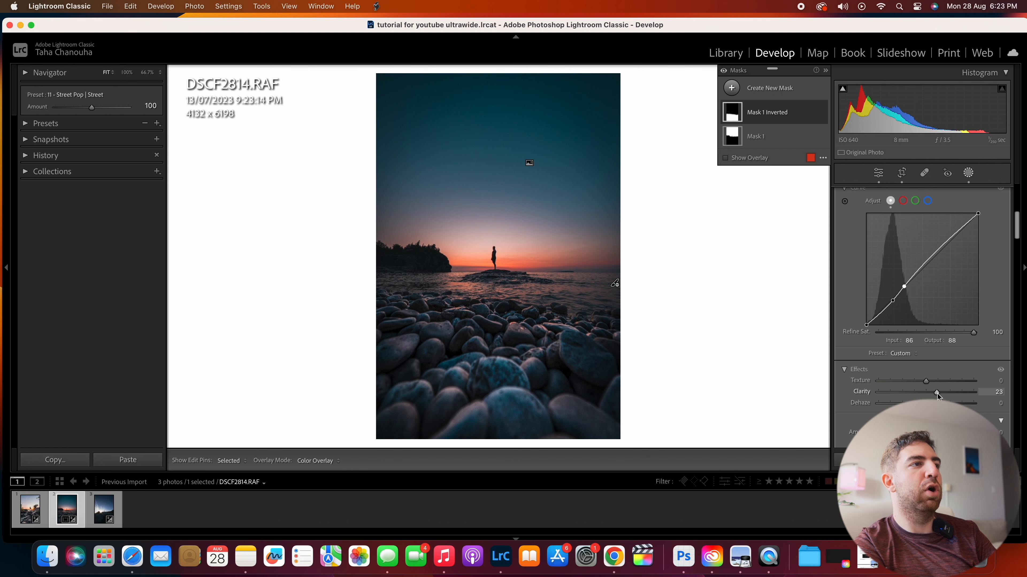
Create a linear gradient mask over the foreground, running from the photo's lower edge up to just above the horizon.
{"action": "left_click", "coordinate": [732, 88]}
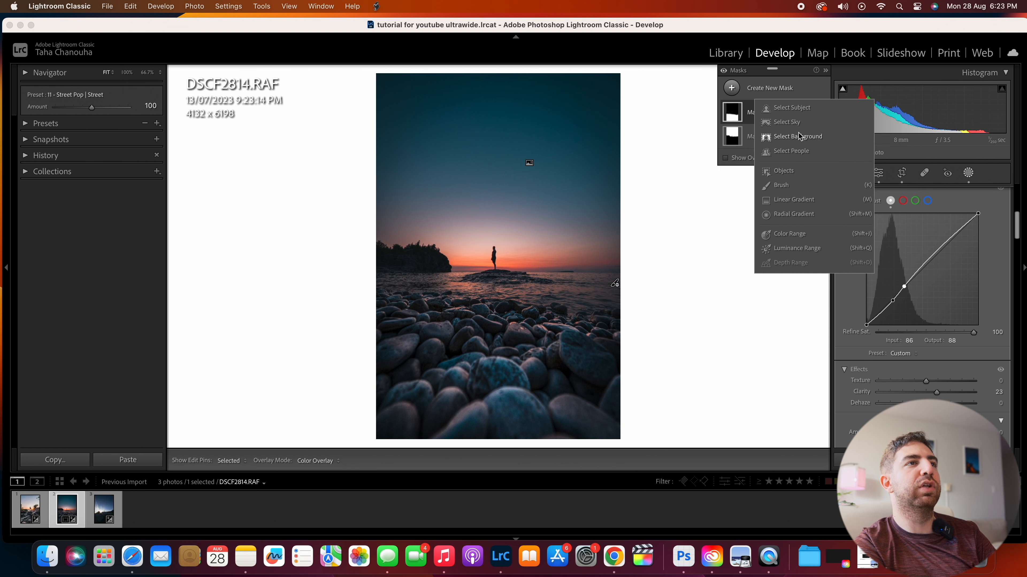
{"action": "left_click", "coordinate": [767, 185]}
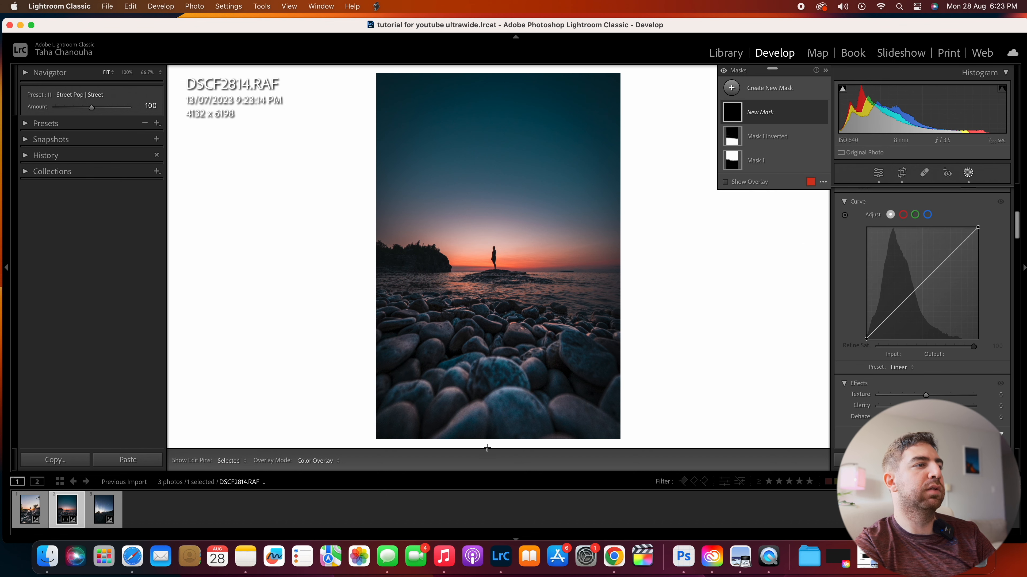
{"action": "left_click_drag", "start_coordinate": [493, 428], "coordinate": [497, 231]}
{"action": "key", "text": "o"}
{"action": "left_click_drag", "start_coordinate": [495, 331], "coordinate": [492, 430]}
{"action": "left_click_drag", "start_coordinate": [493, 341], "coordinate": [500, 154]}
{"action": "left_click_drag", "start_coordinate": [493, 355], "coordinate": [493, 444]}
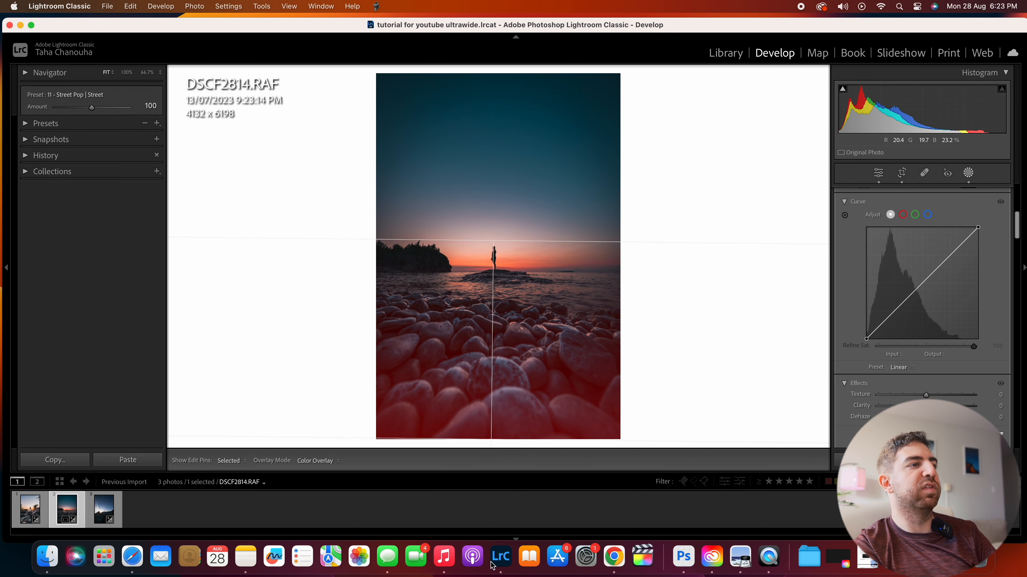
Set the foreground gradient mask's Exposure to −1.67 and display its overlay.
{"action": "scroll", "coordinate": [929, 307], "scroll_direction": "up", "scroll_amount": 10}
{"action": "left_click_drag", "start_coordinate": [926, 279], "coordinate": [896, 286]}
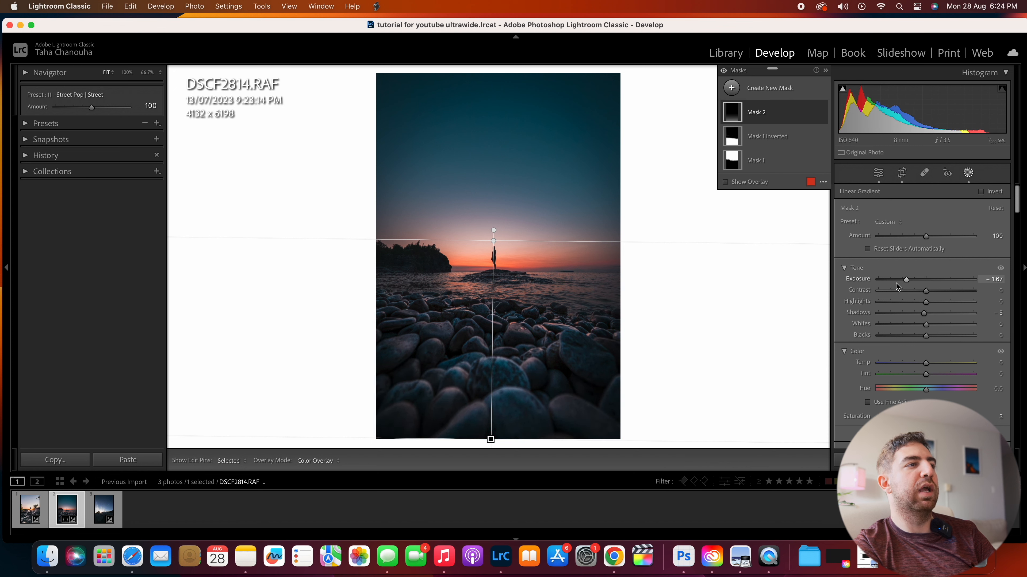
{"action": "key", "text": "o"}
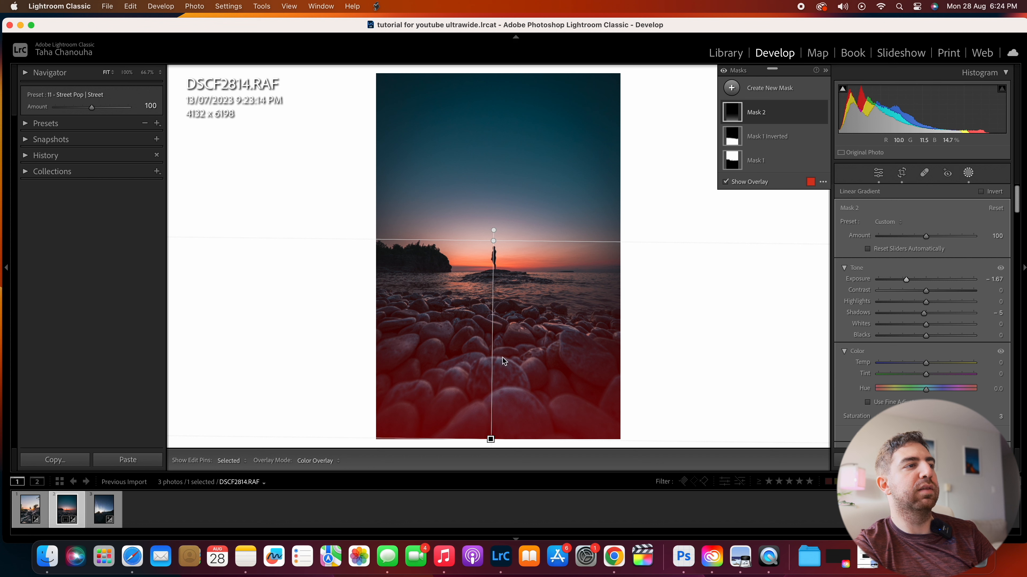
Deselect the gradient mask, then compare the photo with Mask 1 Inverted hidden and shown.
{"action": "left_click", "coordinate": [969, 170]}
{"action": "left_click", "coordinate": [969, 170]}
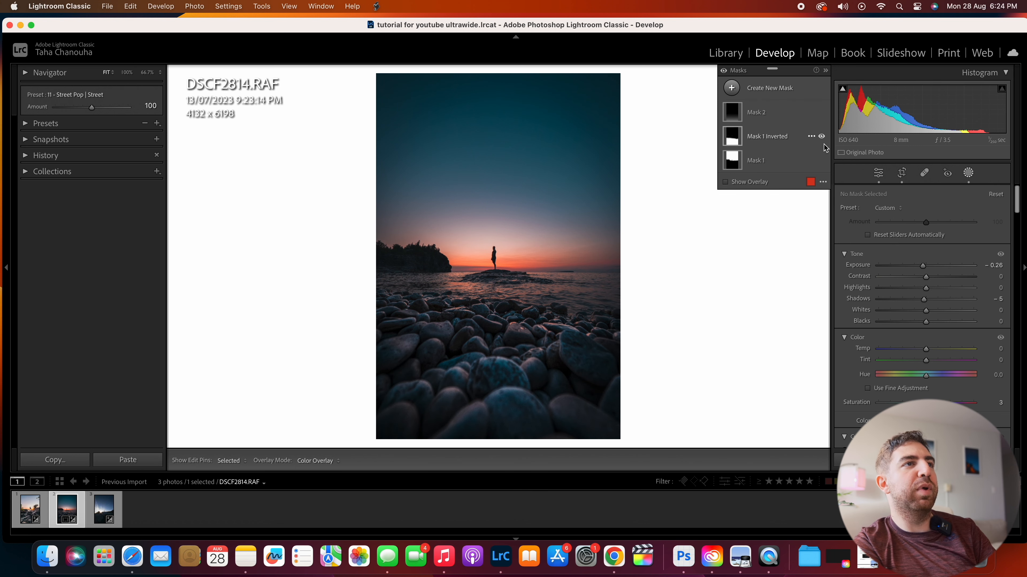
{"action": "left_click", "coordinate": [822, 137]}
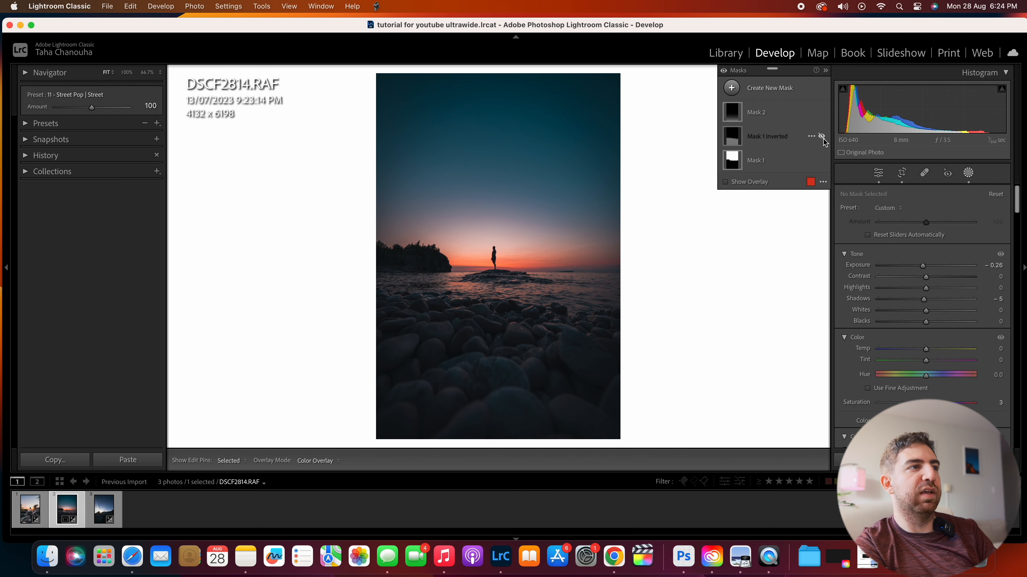
{"action": "left_click", "coordinate": [821, 136]}
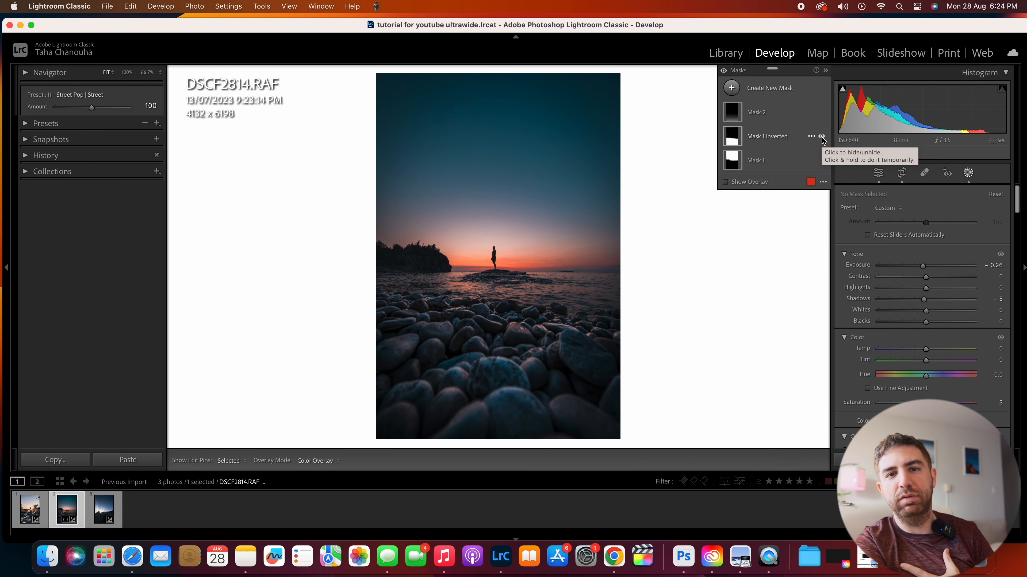
Switch to photo DSCF4351.RAF and create a Select Sky mask on it.
{"action": "key", "text": "Right"}
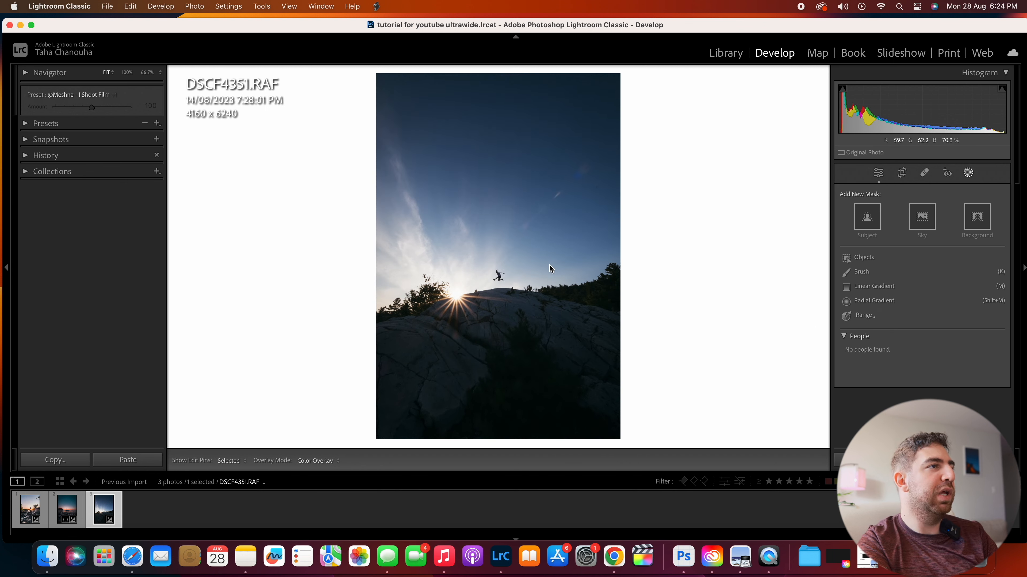
{"action": "left_click", "coordinate": [969, 175]}
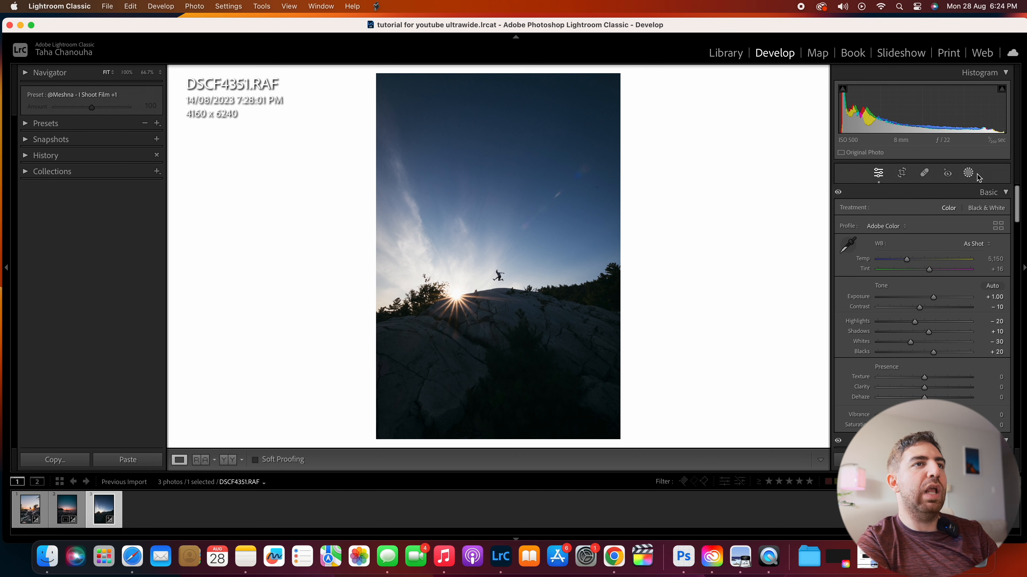
{"action": "left_click", "coordinate": [968, 173]}
{"action": "left_click", "coordinate": [922, 217]}
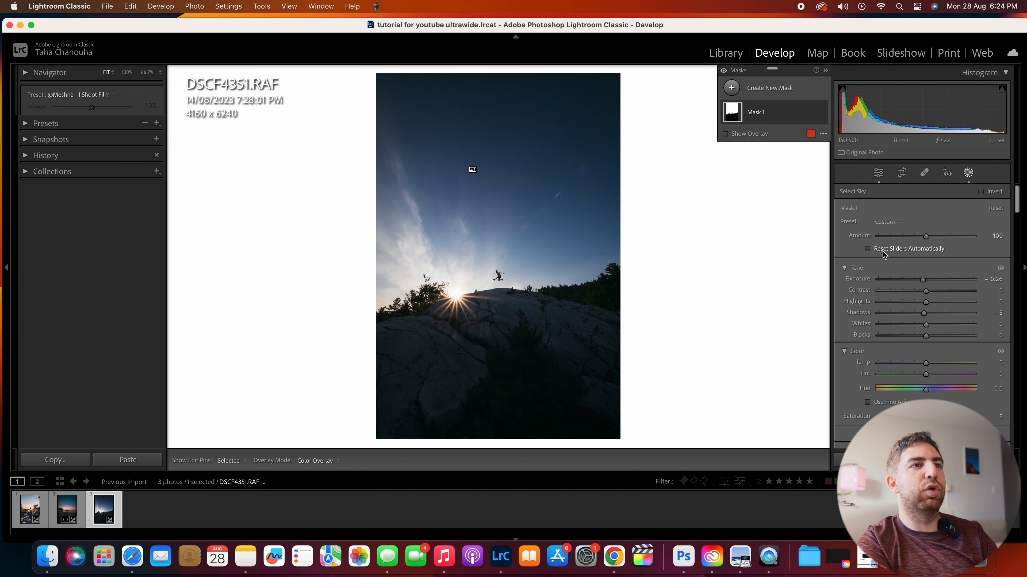
Reset the sky mask's adjustments and set its Highlights to −17.
{"action": "key", "text": "alt"}
{"action": "left_click", "coordinate": [849, 223], "text": "alt"}
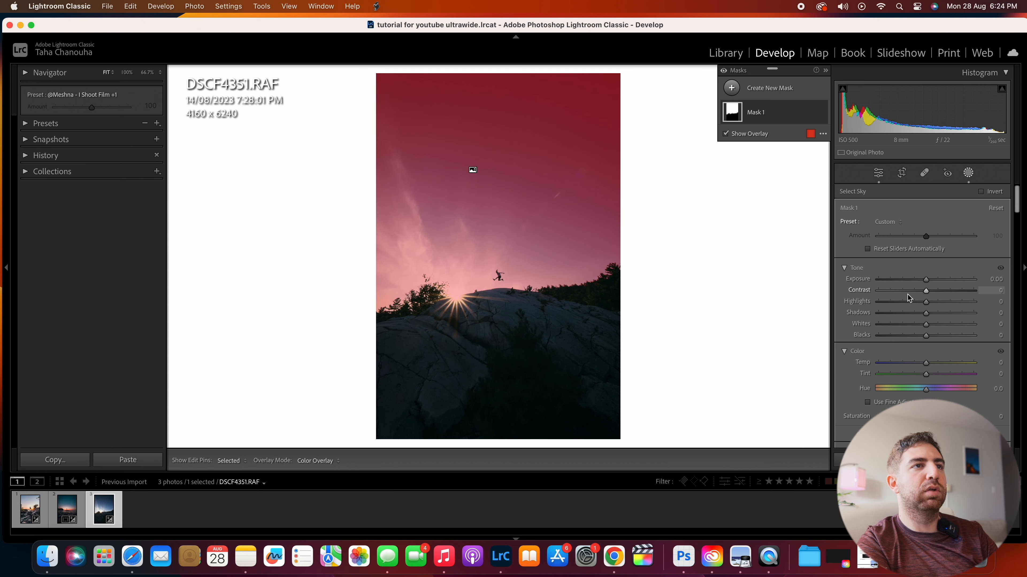
{"action": "left_click_drag", "start_coordinate": [925, 302], "coordinate": [919, 306]}
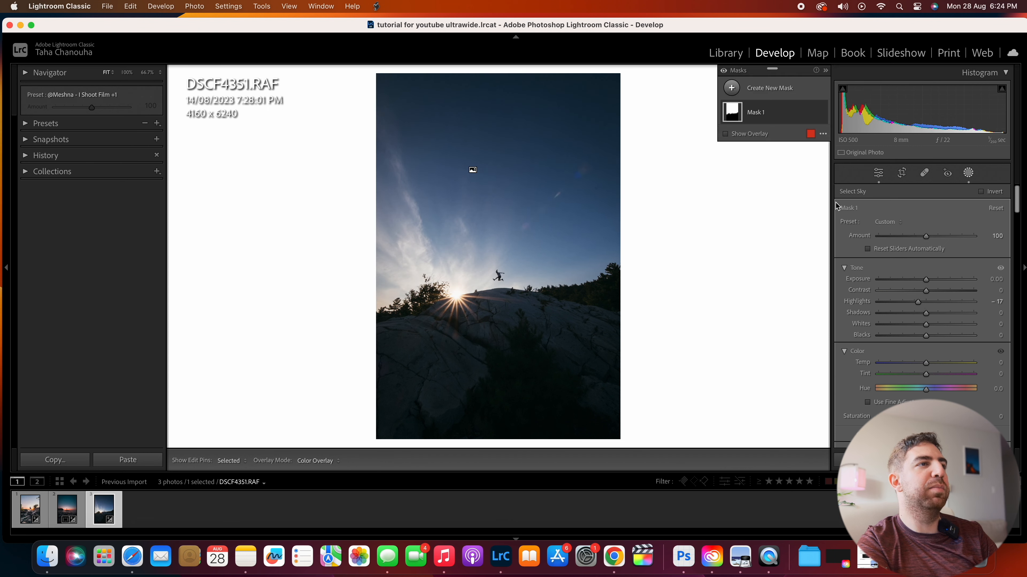
Duplicate and invert the sky mask to cover the rocky foreground, and expand the inverted mask's components.
{"action": "right_click", "coordinate": [762, 115]}
{"action": "left_click", "coordinate": [802, 149]}
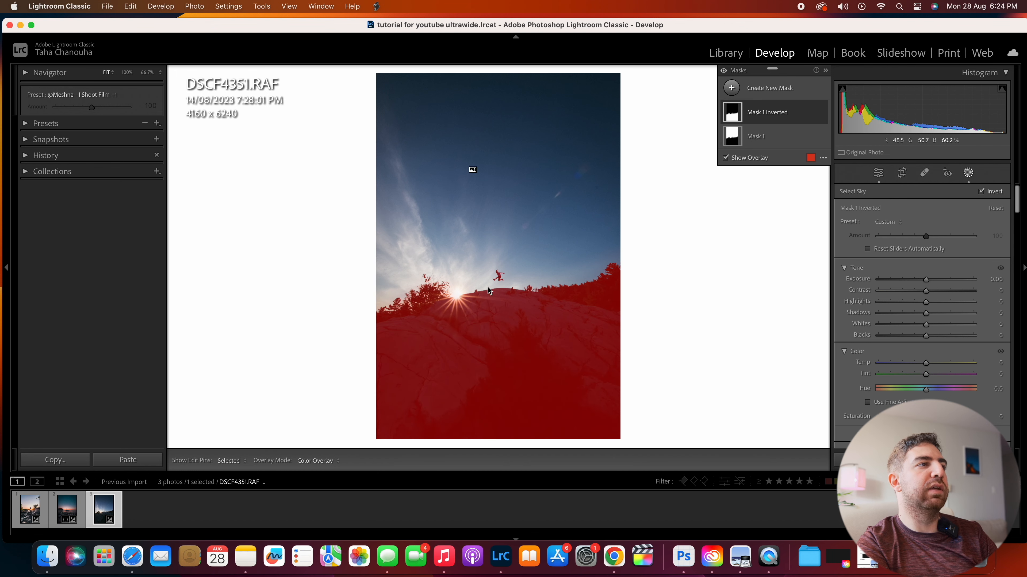
{"action": "left_click", "coordinate": [772, 93]}
{"action": "left_click", "coordinate": [753, 112]}
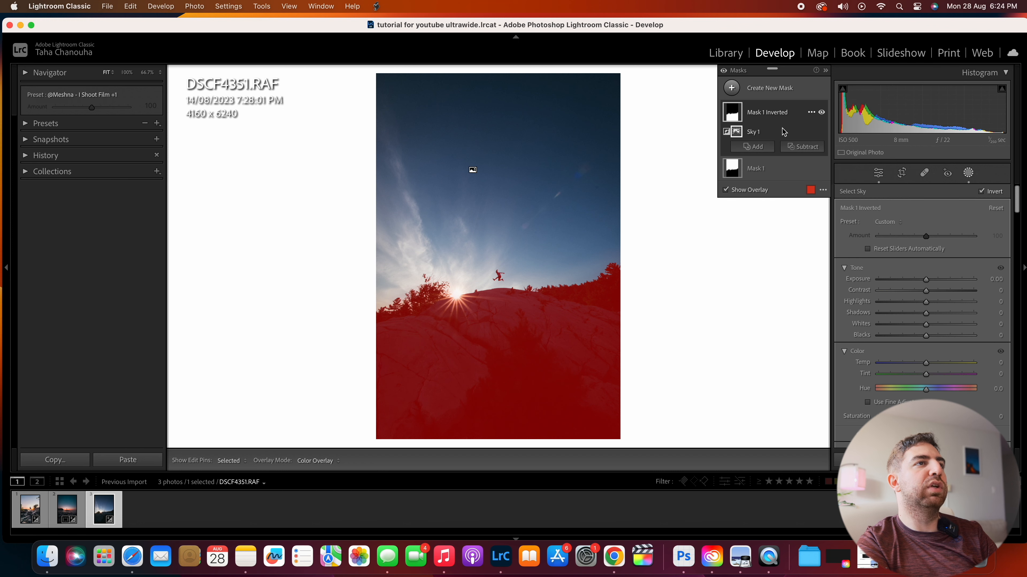
Subtract the jumping person from the inverted sky mask with an Objects selection.
{"action": "left_click", "coordinate": [753, 147]}
{"action": "left_click", "coordinate": [816, 234]}
{"action": "scroll", "coordinate": [506, 278], "scroll_direction": "down", "scroll_amount": 6}
{"action": "left_click", "coordinate": [498, 275]}
Subtract the sun's starburst from the inverted sky mask with an Objects selection and collapse the mask's components.
{"action": "left_click", "coordinate": [792, 162]}
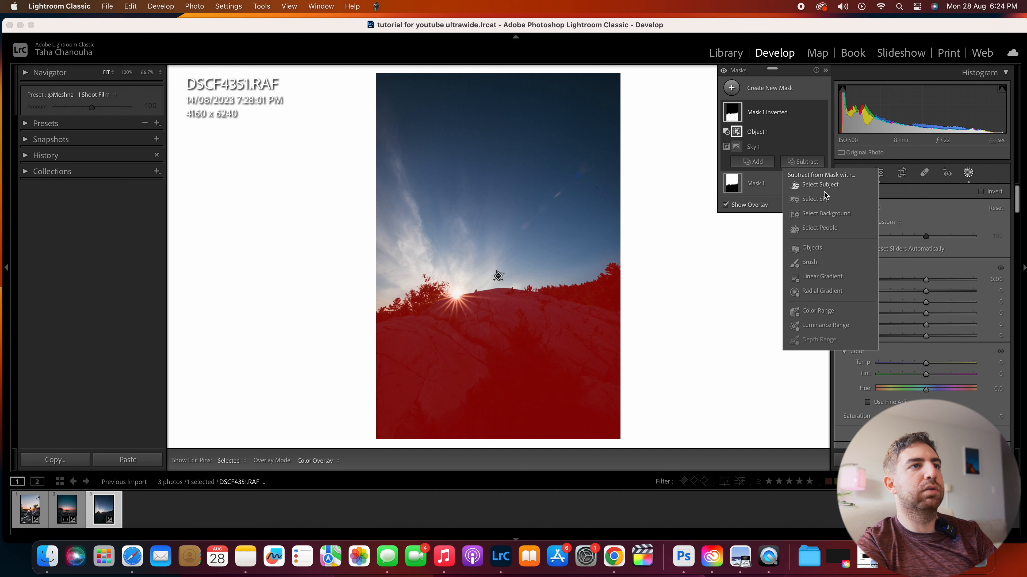
{"action": "left_click", "coordinate": [821, 252]}
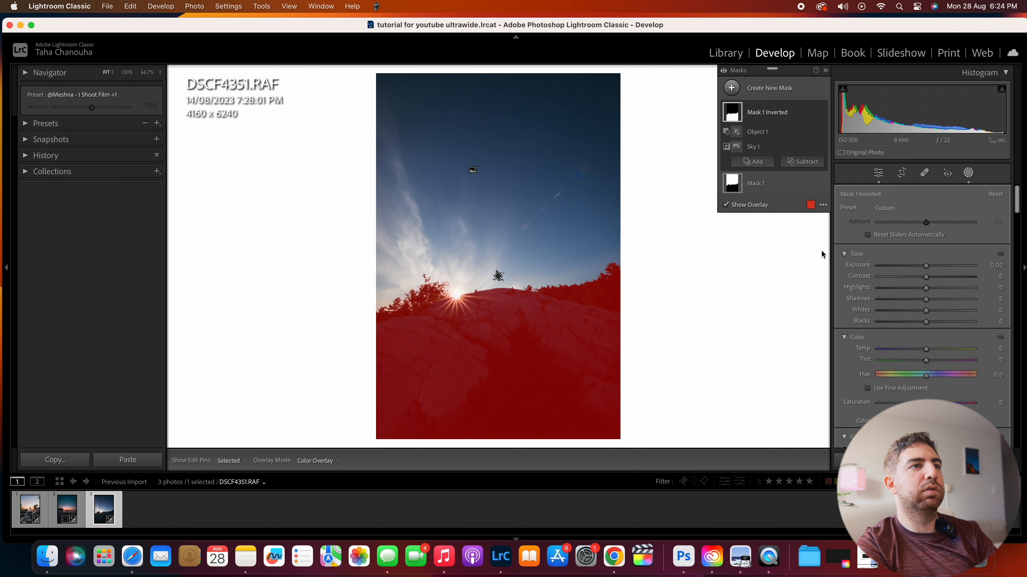
{"action": "left_click", "coordinate": [455, 298]}
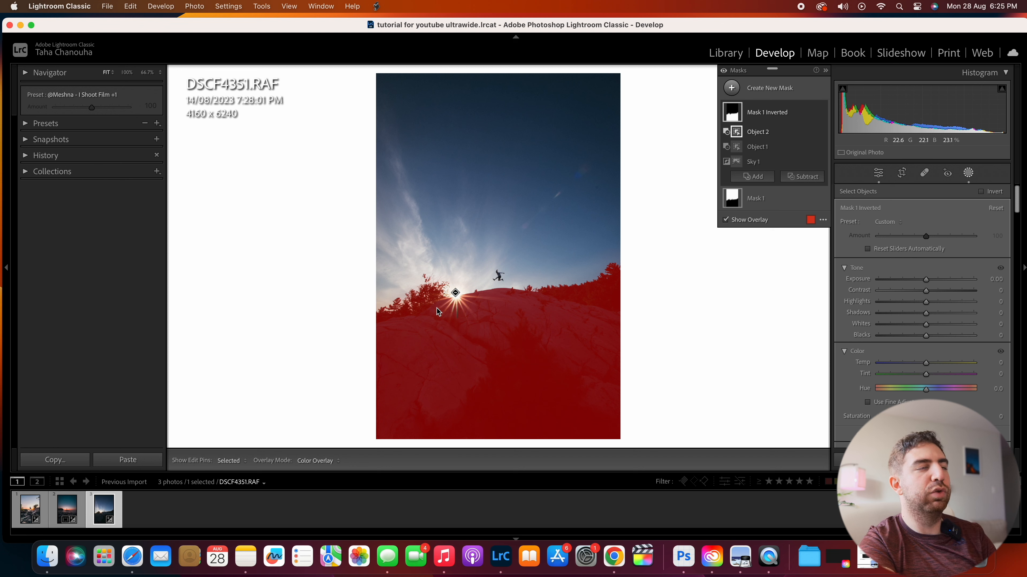
{"action": "left_click", "coordinate": [761, 110]}
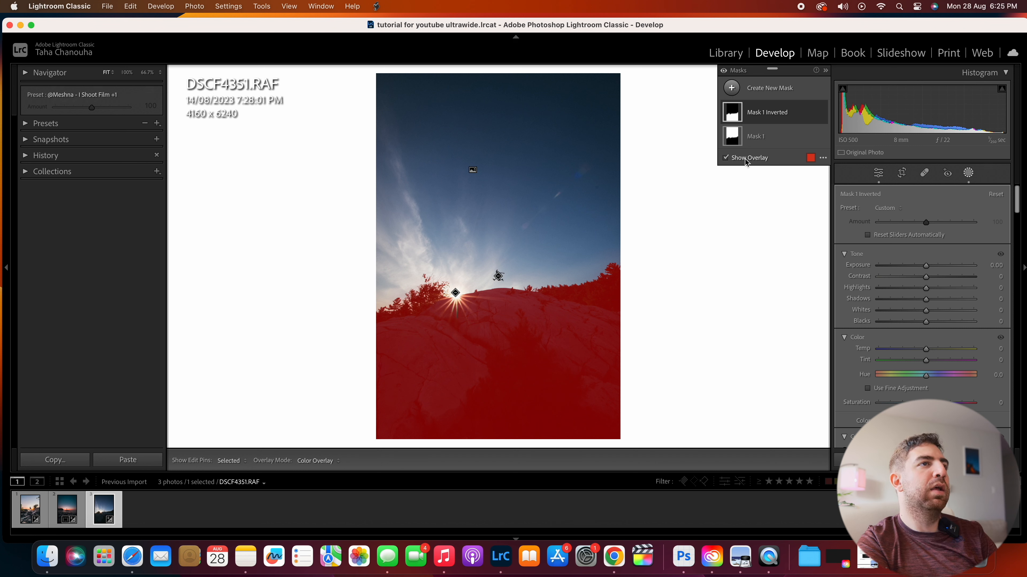
Hide the overlay and set the foreground mask's Exposure to 0.90, Highlights 42, Shadows 6, Whites 7 and Blacks −13.
{"action": "left_click", "coordinate": [726, 157]}
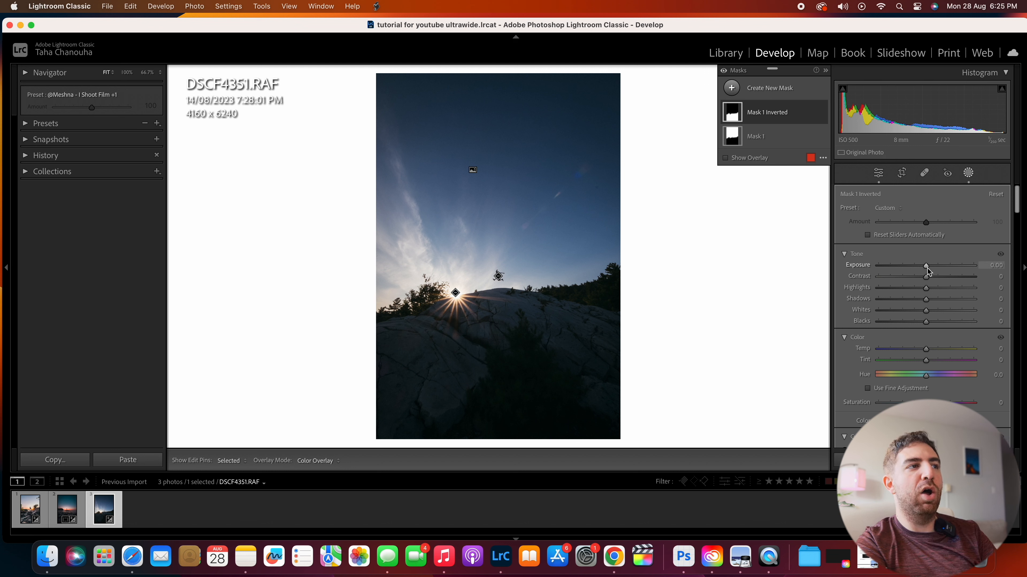
{"action": "left_click_drag", "start_coordinate": [926, 267], "coordinate": [950, 291]}
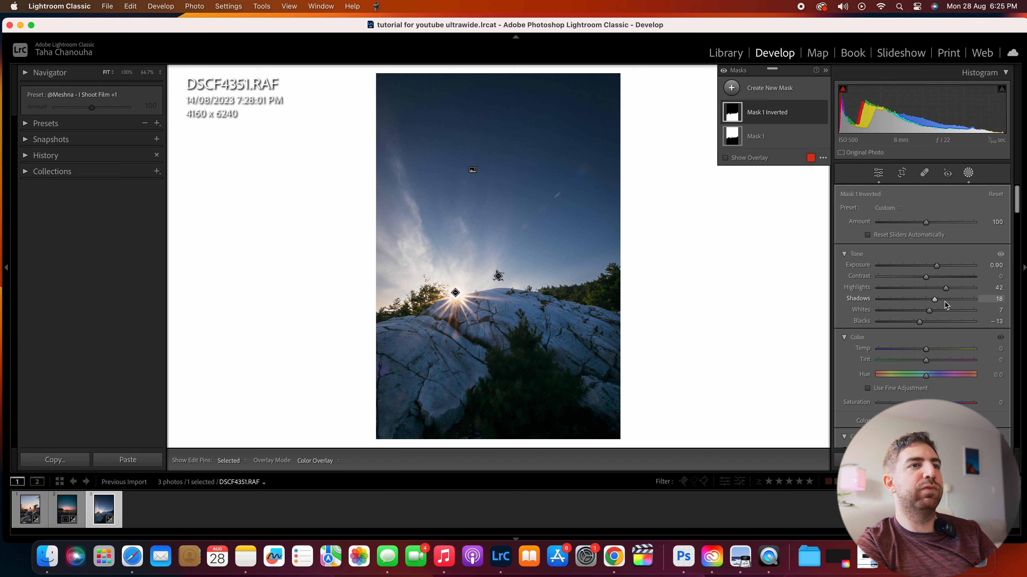
{"action": "left_click_drag", "start_coordinate": [936, 299], "coordinate": [929, 299]}
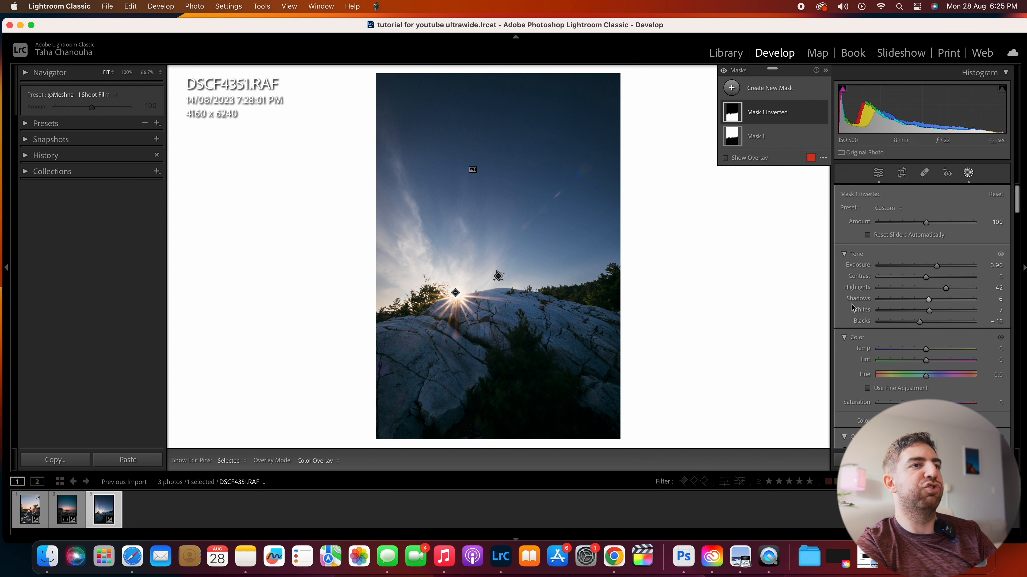
{"action": "left_click_drag", "start_coordinate": [929, 299], "coordinate": [929, 300]}
Shape the foreground mask's curve with three points: lowered shadows, midtones raised to 98/107 and highlights raised to 176/187.
{"action": "scroll", "coordinate": [930, 308], "scroll_direction": "down", "scroll_amount": 3}
{"action": "scroll", "coordinate": [932, 314], "scroll_direction": "down", "scroll_amount": 5}
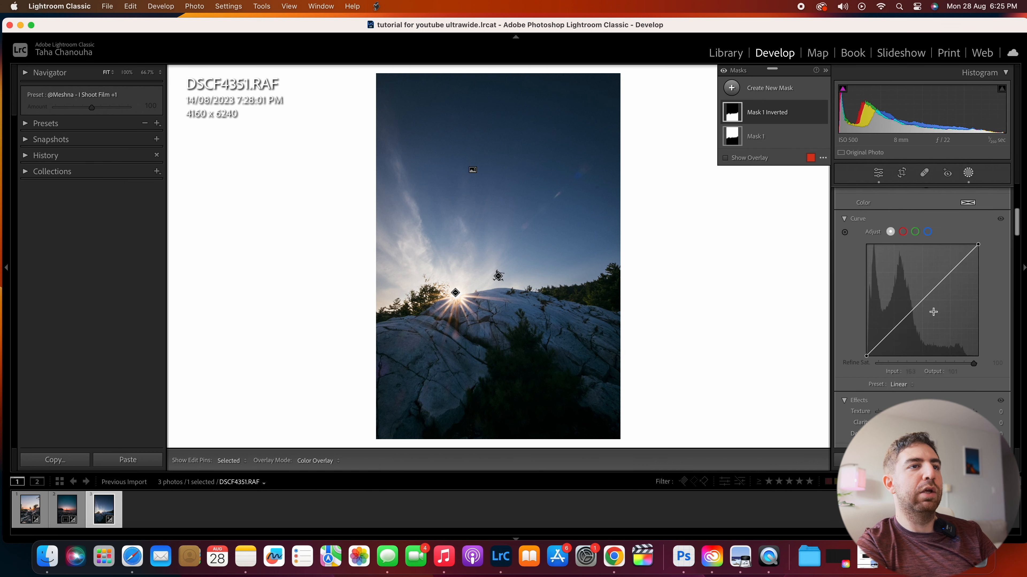
{"action": "left_click", "coordinate": [892, 331], "text": "alt"}
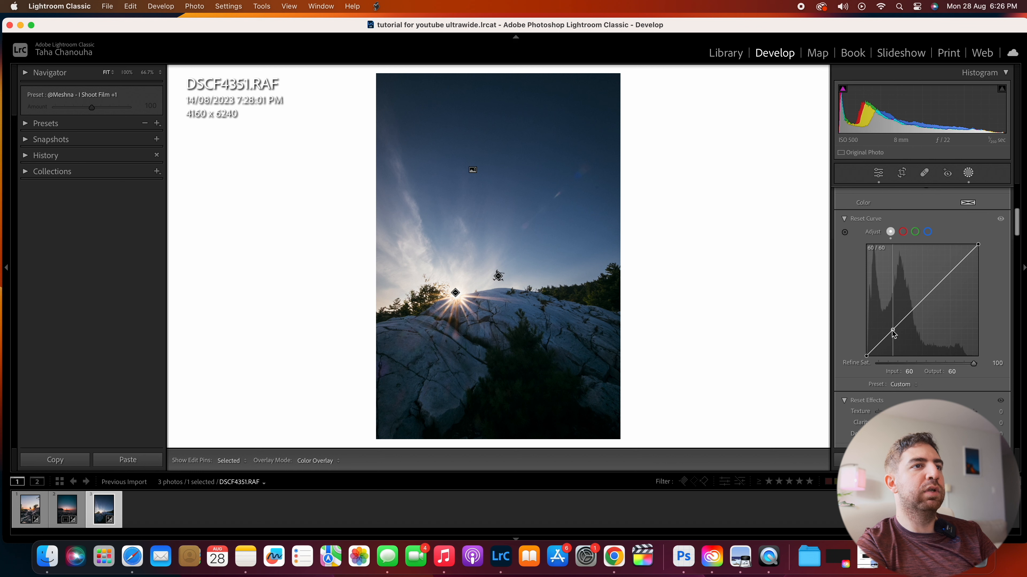
{"action": "left_click", "coordinate": [909, 312], "text": "alt"}
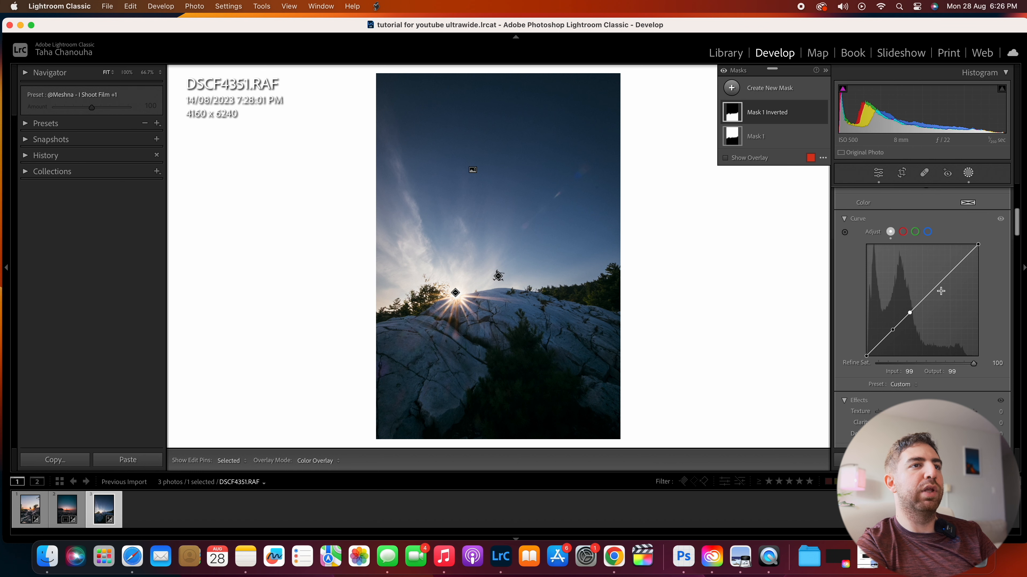
{"action": "left_click", "coordinate": [949, 273]}
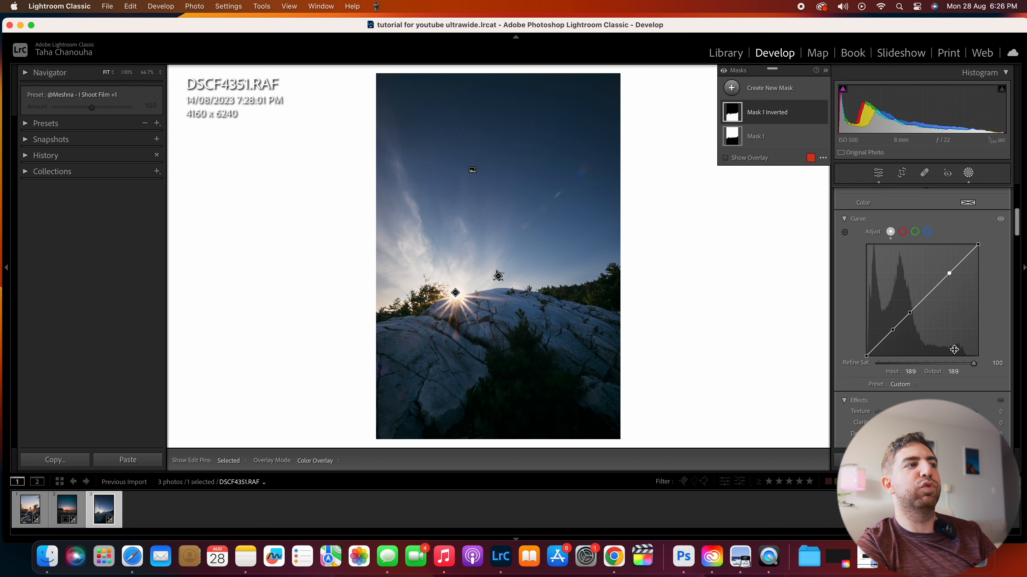
{"action": "left_click_drag", "start_coordinate": [948, 287], "coordinate": [951, 232]}
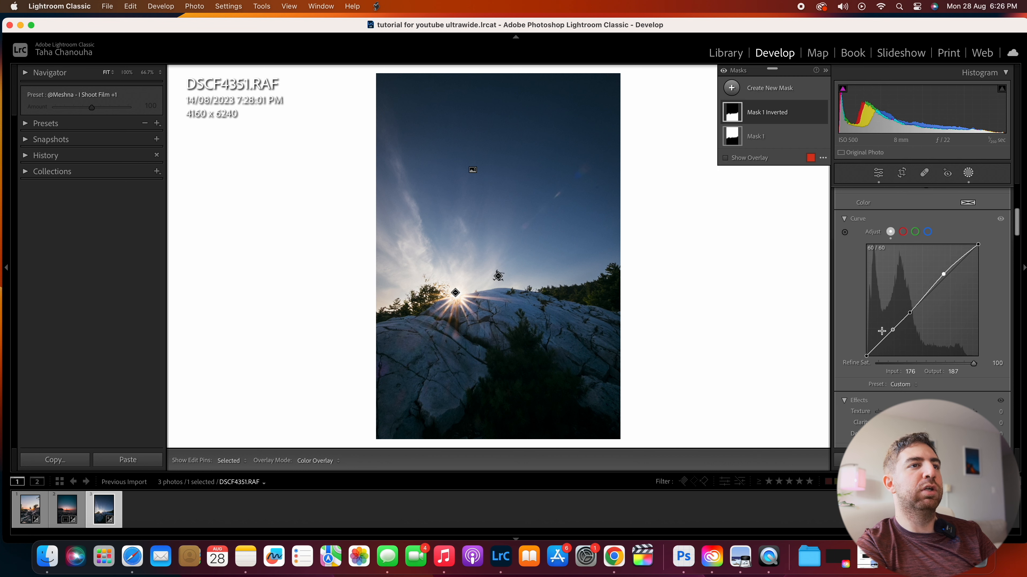
{"action": "left_click_drag", "start_coordinate": [892, 330], "coordinate": [913, 283]}
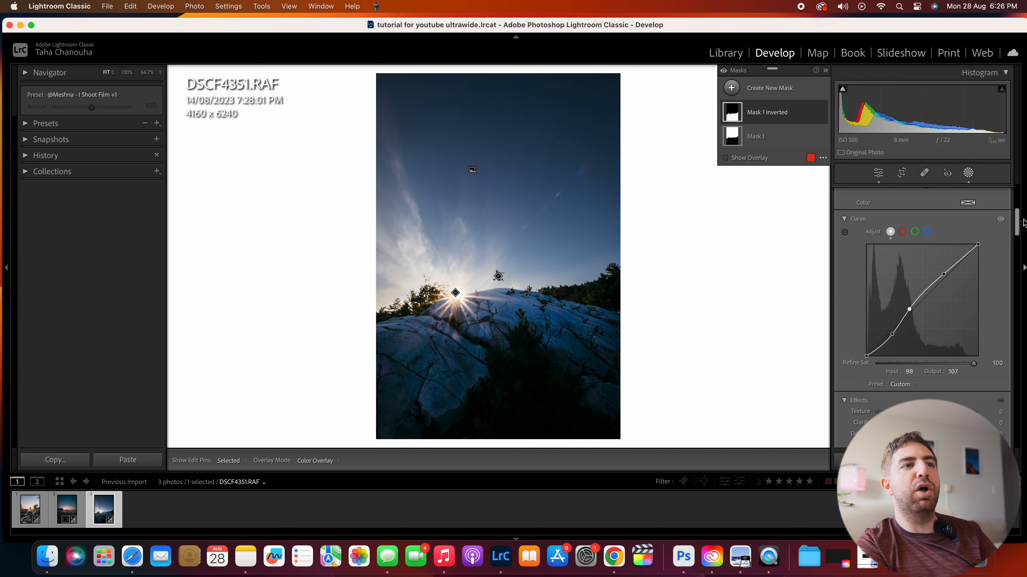
Try a blue-channel curve with points at 62/52 and 120/118 on the foreground mask, and remove those points.
{"action": "left_click", "coordinate": [927, 232]}
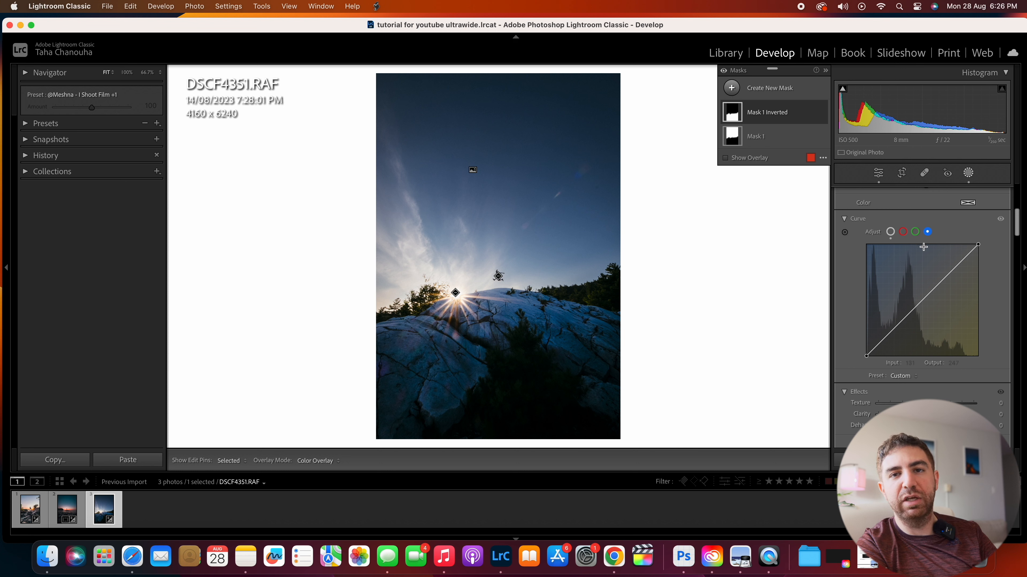
{"action": "left_click", "coordinate": [893, 329]}
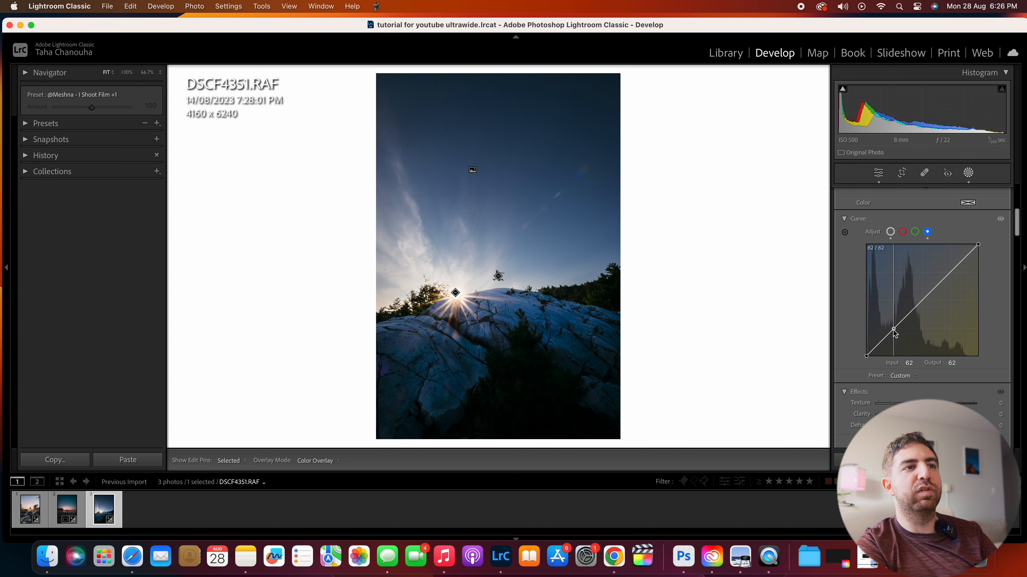
{"action": "left_click_drag", "start_coordinate": [893, 330], "coordinate": [893, 335]}
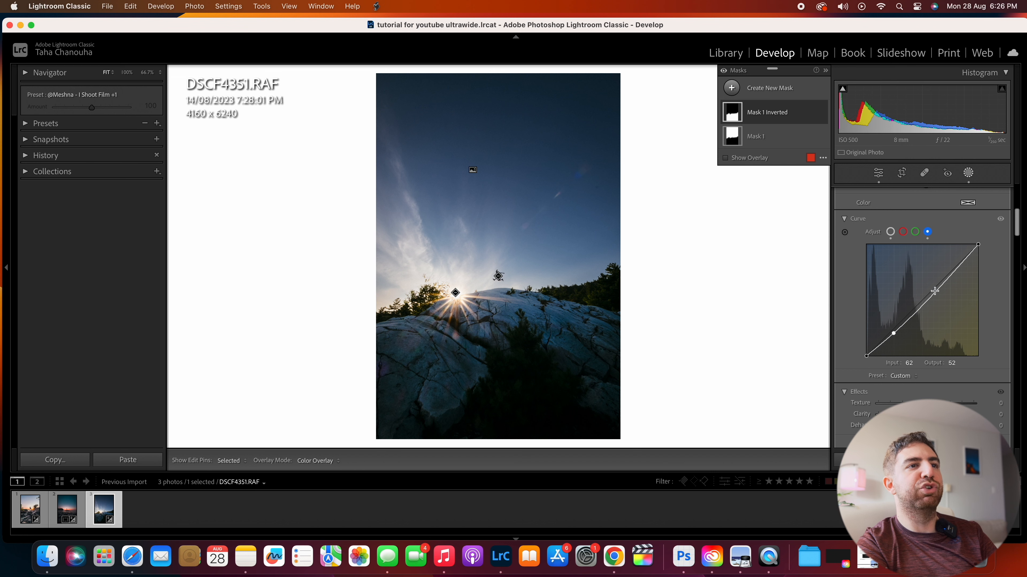
{"action": "left_click_drag", "start_coordinate": [917, 309], "coordinate": [917, 292]}
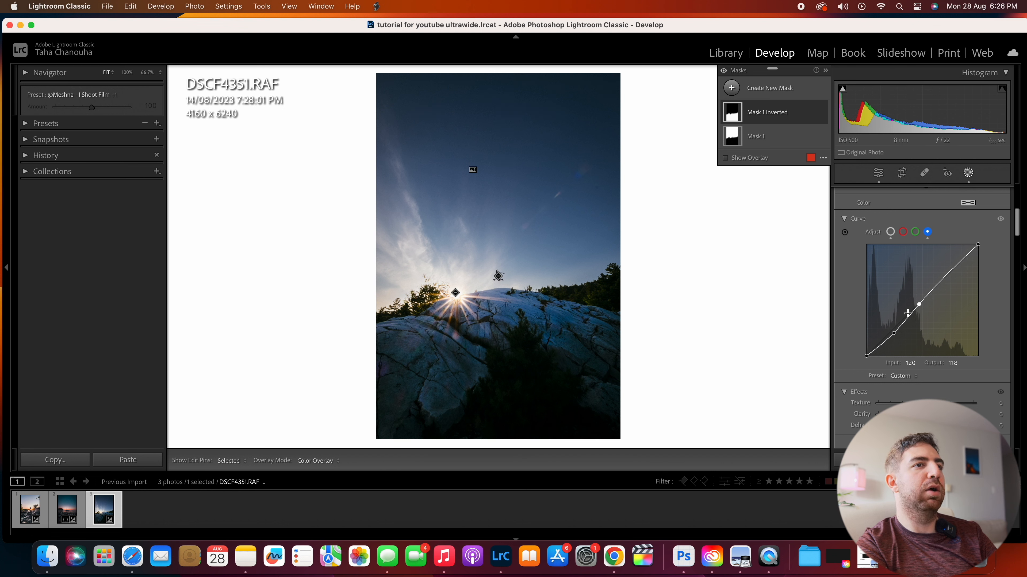
{"action": "left_click_drag", "start_coordinate": [895, 333], "coordinate": [919, 304]}
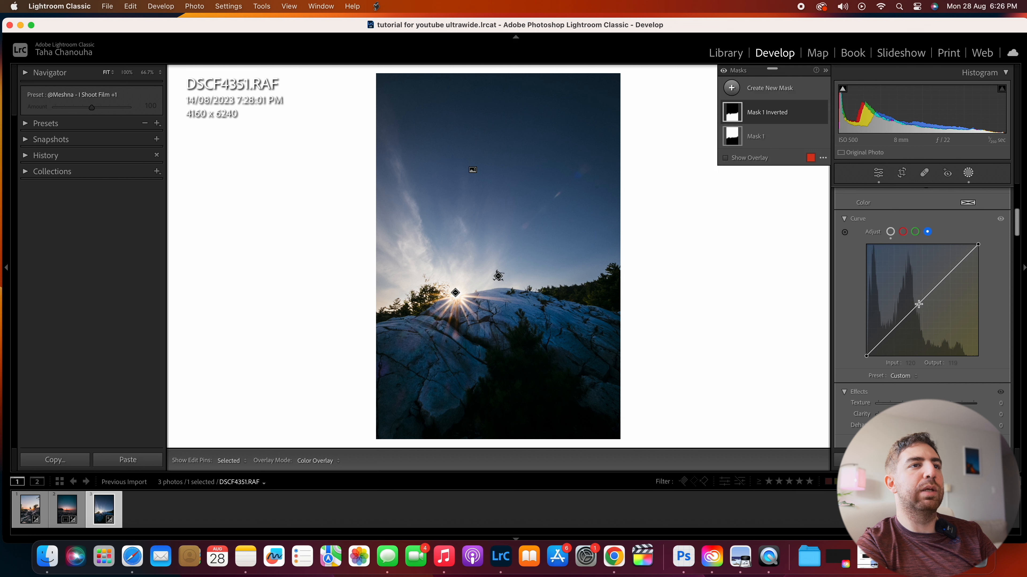
{"action": "left_click", "coordinate": [890, 232]}
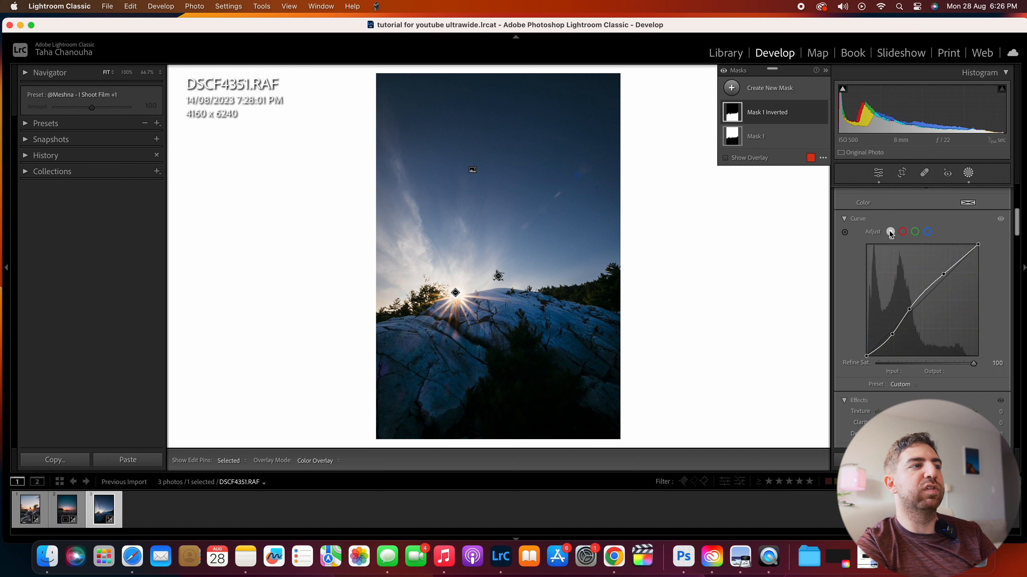